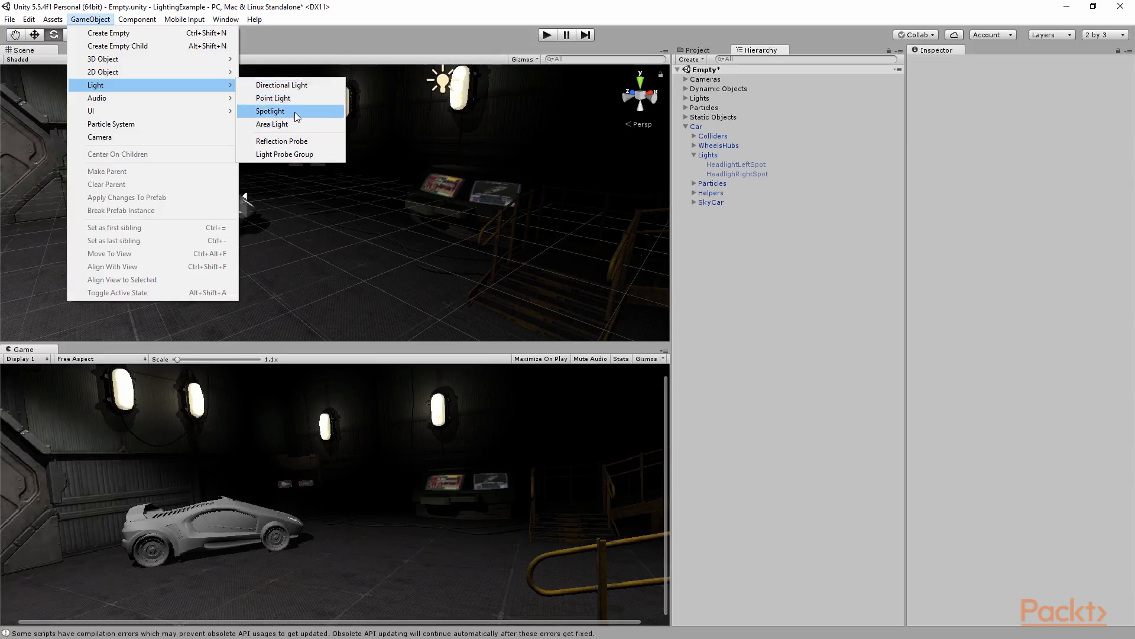
# Add a Spotlight to the scene and rotate it to about X 97.7, Y -81.5, Z -90.
pyautogui.click(294, 112)
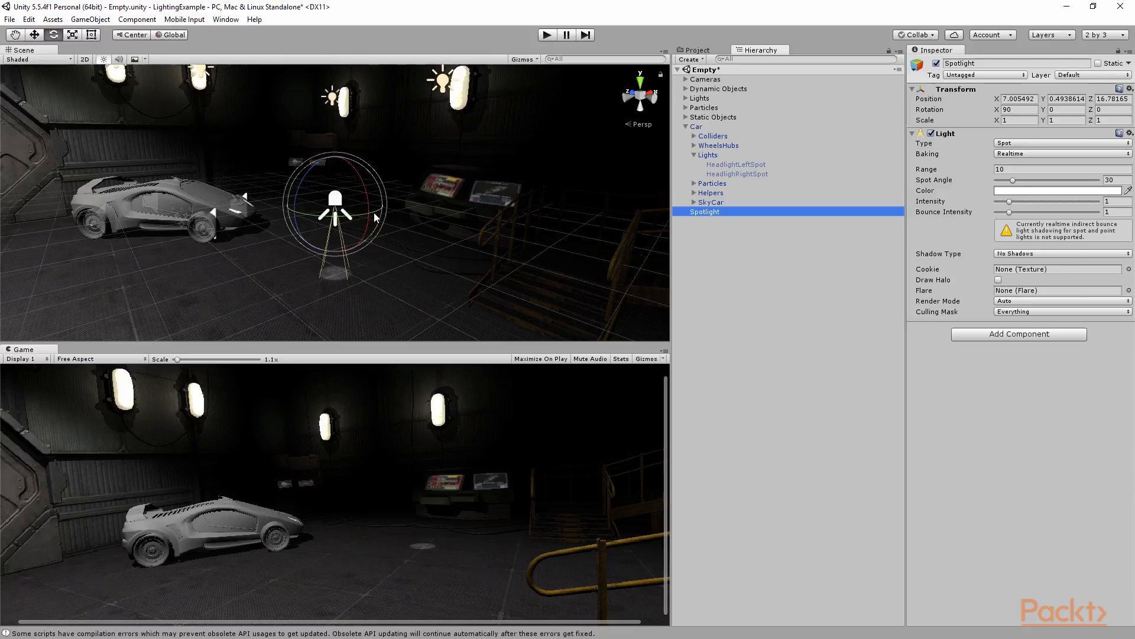
pyautogui.moveTo(371, 211)
pyautogui.mouseDown()
pyautogui.moveTo(207, 211)
pyautogui.moveTo(364, 217)
pyautogui.mouseUp()
pyautogui.moveTo(311, 162)
pyautogui.mouseDown()
pyautogui.moveTo(311, 288)
pyautogui.moveTo(326, 169)
pyautogui.moveTo(308, 176)
pyautogui.mouseUp()
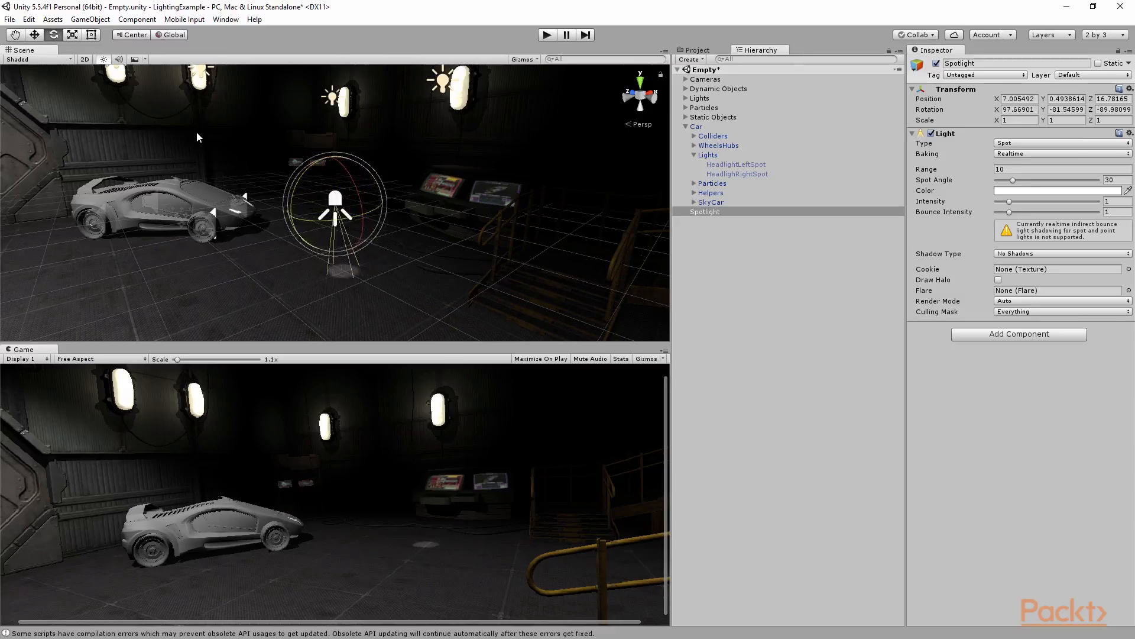
# Move the spotlight over the car to X 5.31, Y 0.52, Z 22.7 and rotate it to about X 171 so it shines ahead.
pyautogui.click(72, 35)
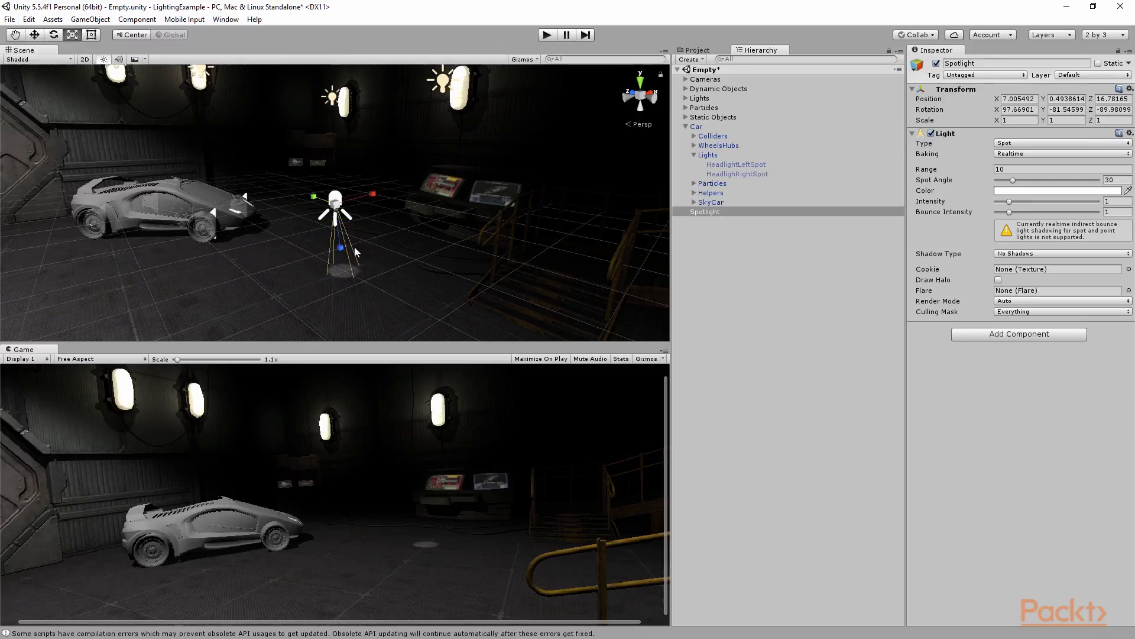
pyautogui.click(34, 35)
pyautogui.moveTo(318, 197); pyautogui.dragTo(197, 168)
pyautogui.moveTo(295, 171); pyautogui.dragTo(166, 170)
pyautogui.click(53, 35)
pyautogui.moveTo(209, 175); pyautogui.dragTo(44, 240)
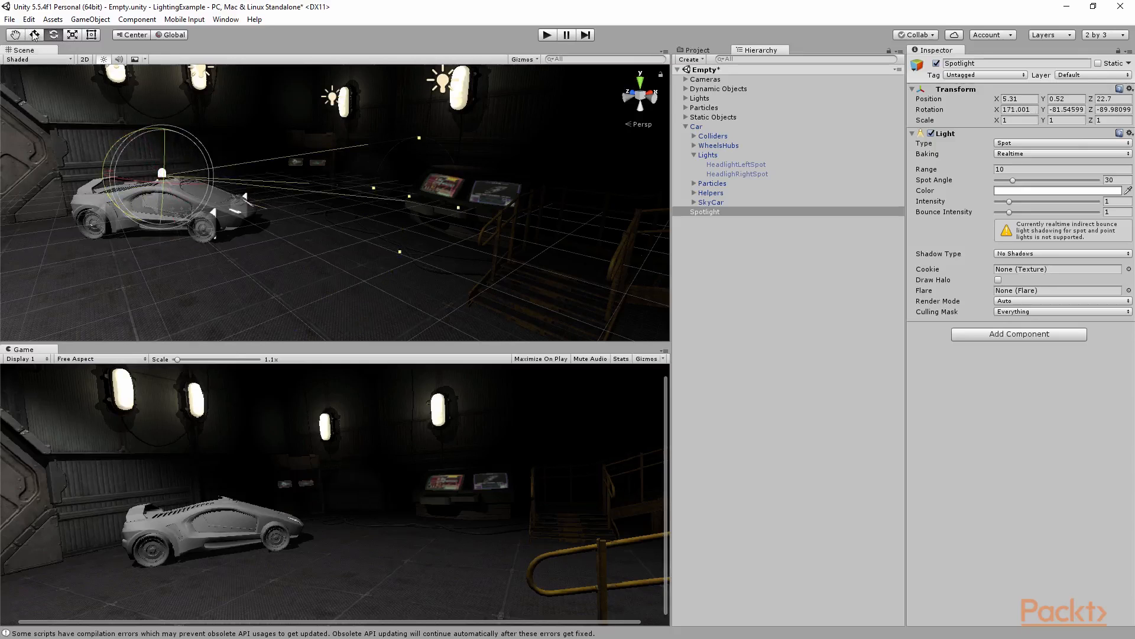
# Raise the spotlight to Y 1.02 above the car and rotate it to about X 185.8, Y -70.6, Z -88.5.
pyautogui.press('w')
pyautogui.moveTo(164, 131); pyautogui.dragTo(163, 114)
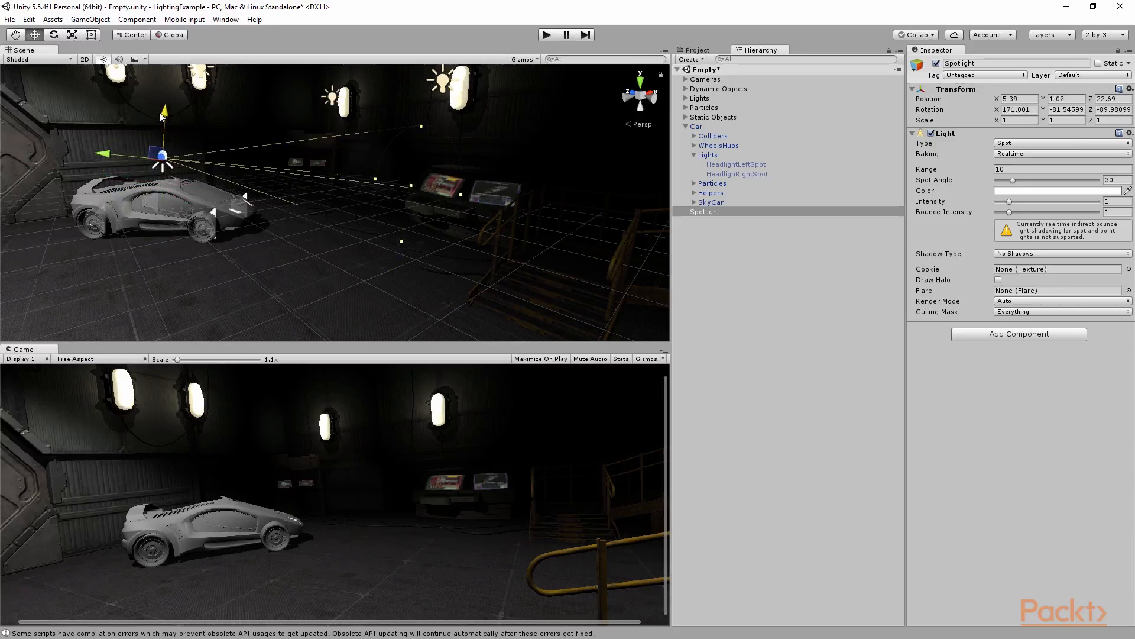
pyautogui.click(53, 36)
pyautogui.moveTo(127, 127); pyautogui.dragTo(115, 101)
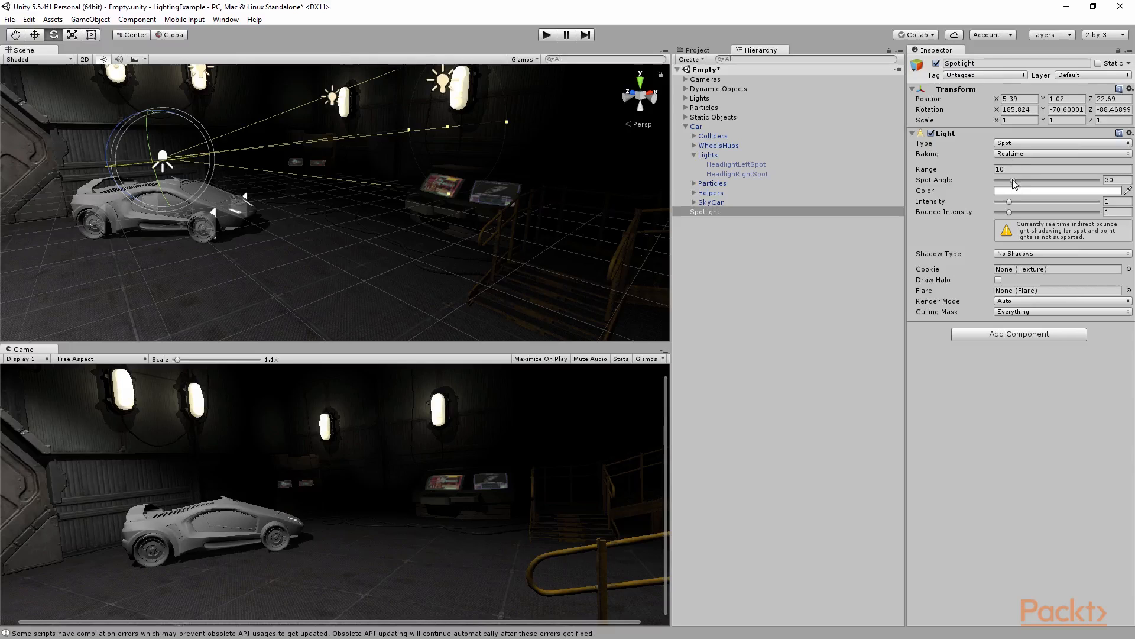
# Set the spotlight's intensity to 8 and spot angle to 179, rotating it to about X 203.8, Y -80.1, Z -84.6.
pyautogui.moveTo(1013, 180); pyautogui.dragTo(1134, 204)
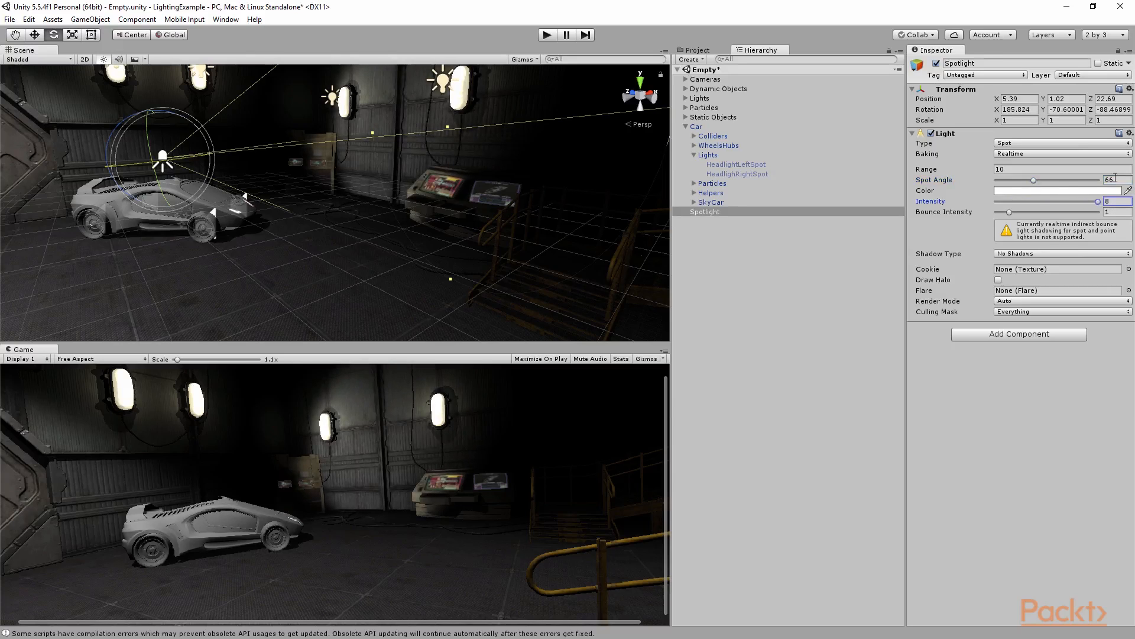
pyautogui.click(1037, 180)
pyautogui.moveTo(1037, 180); pyautogui.dragTo(1134, 184)
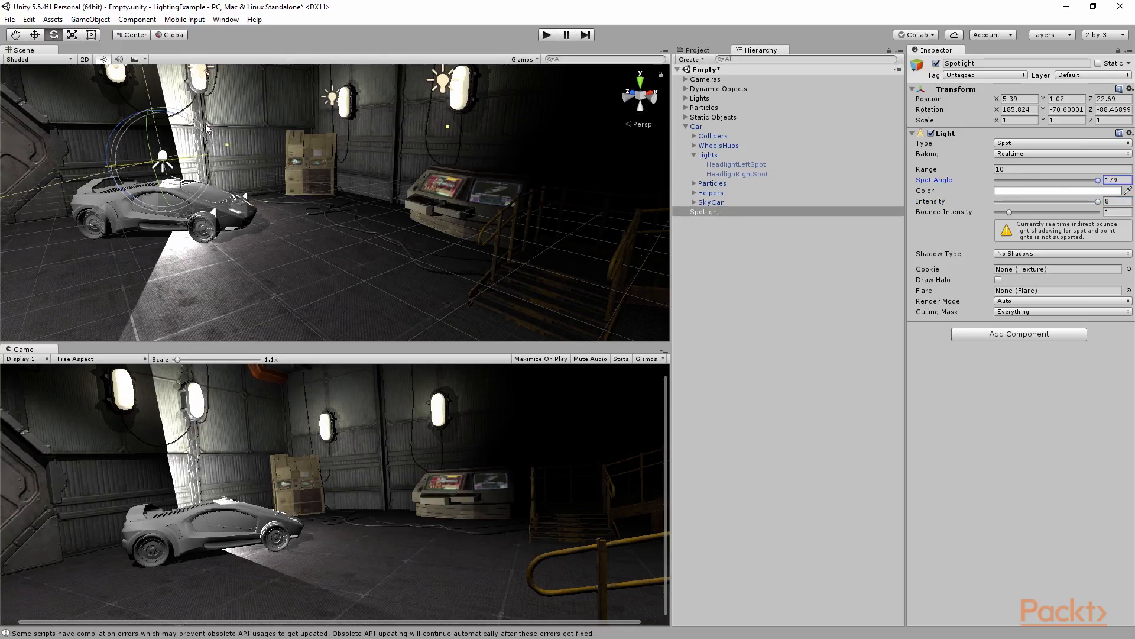
pyautogui.moveTo(122, 120); pyautogui.dragTo(220, 183)
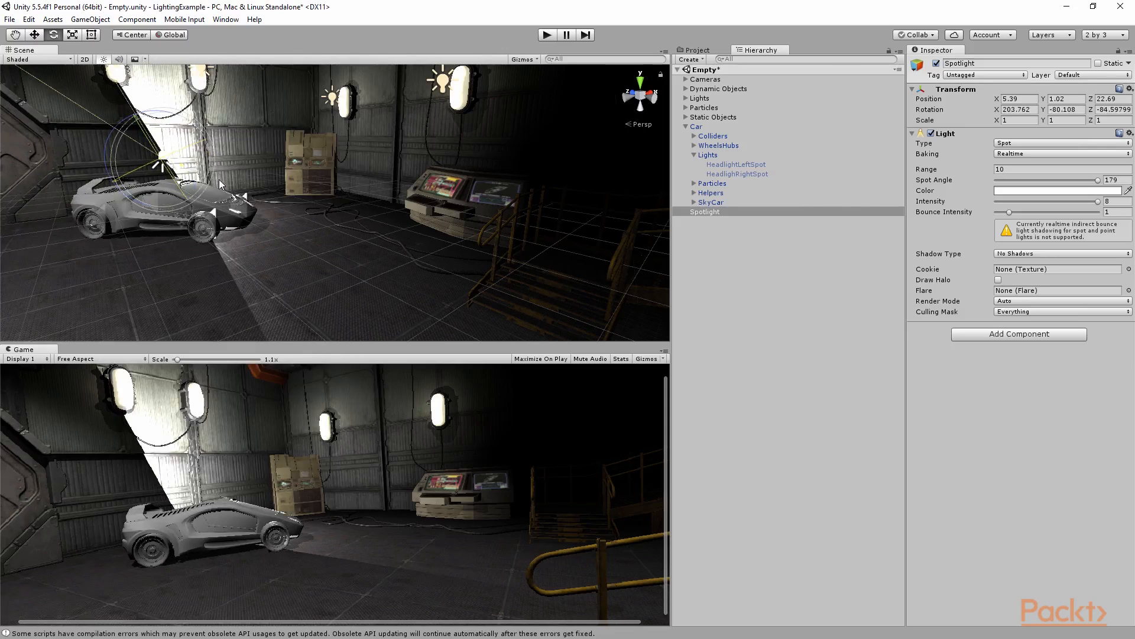
# Set the spotlight's colour to orange with RGB 212, 92, 26.
pyautogui.click(1028, 190)
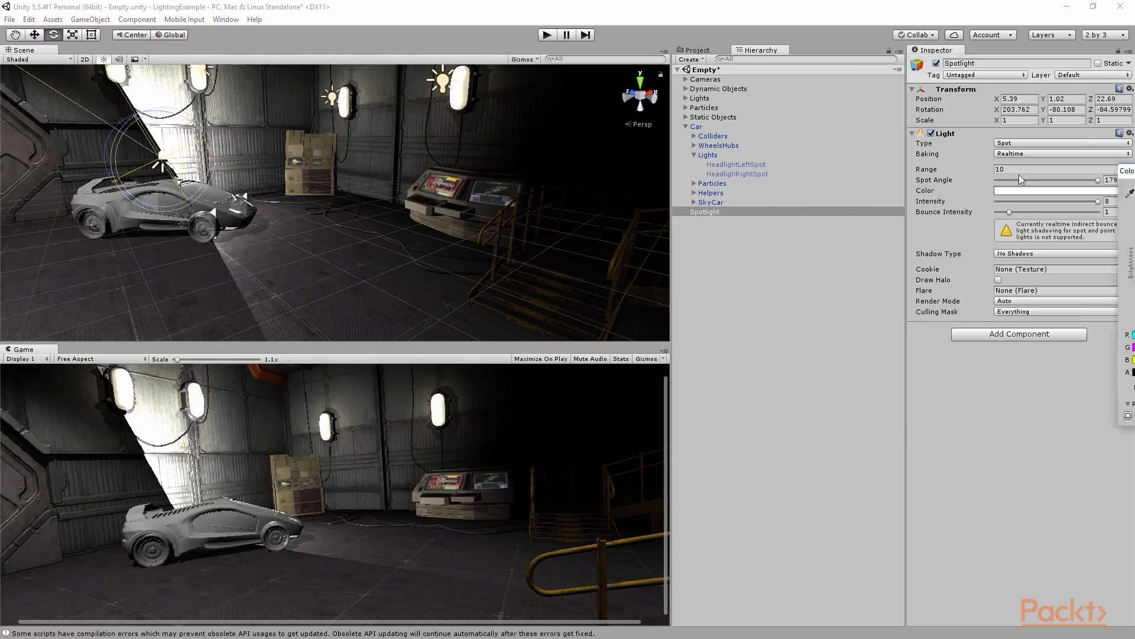
pyautogui.click(765, 257)
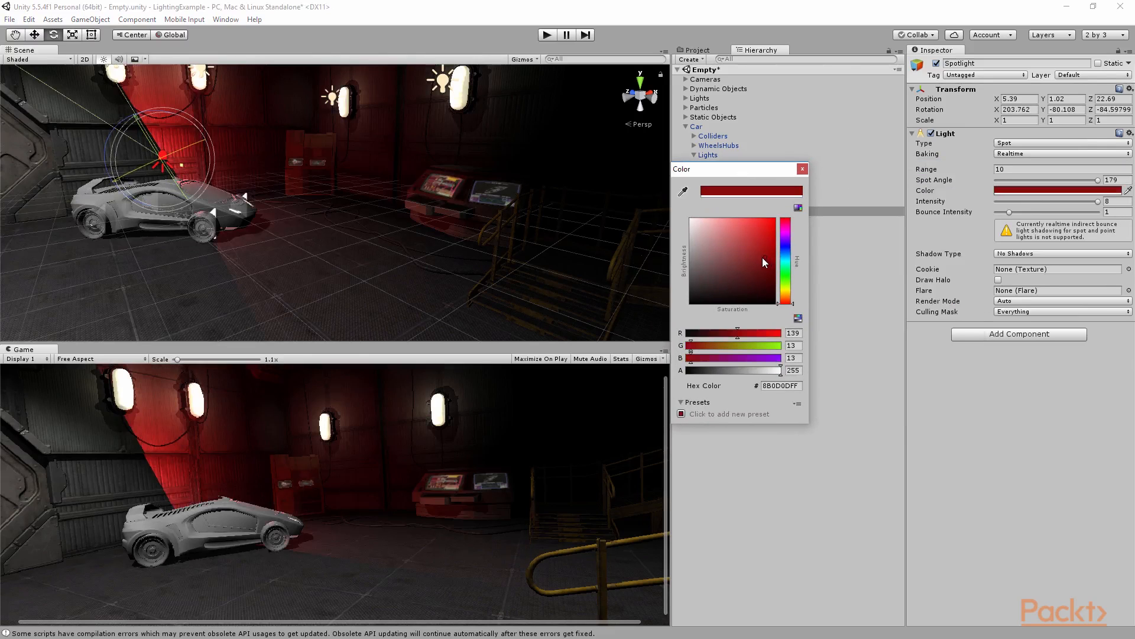
pyautogui.click(762, 234)
pyautogui.click(719, 347)
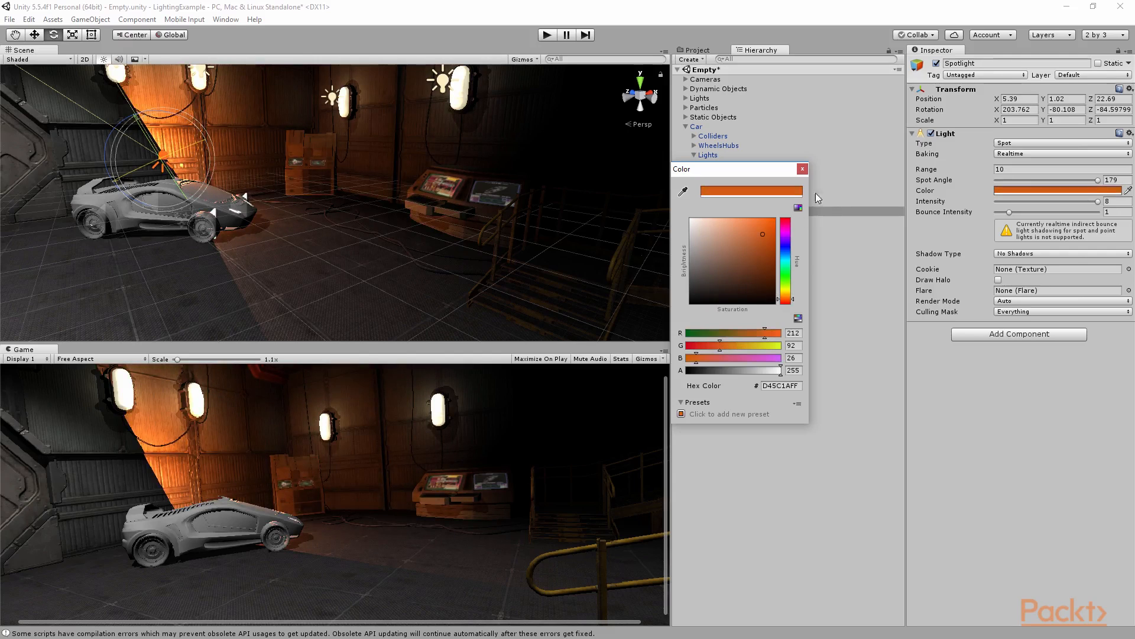
pyautogui.click(802, 168)
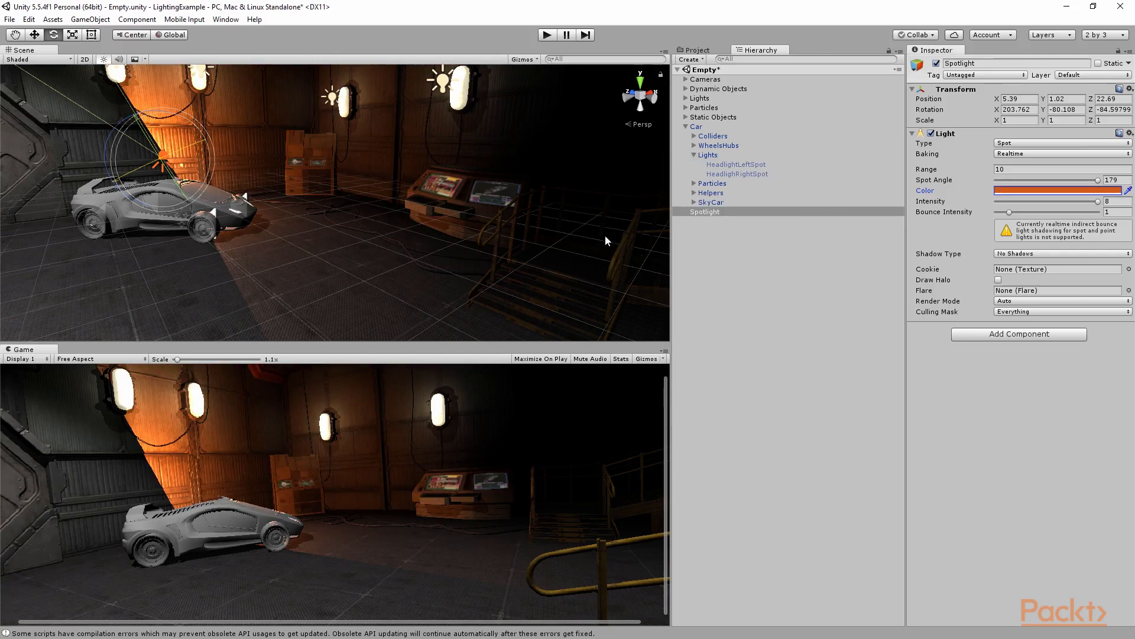
# Delete the spotlight and add a Directional Light in its place.
pyautogui.rightClick(718, 212)
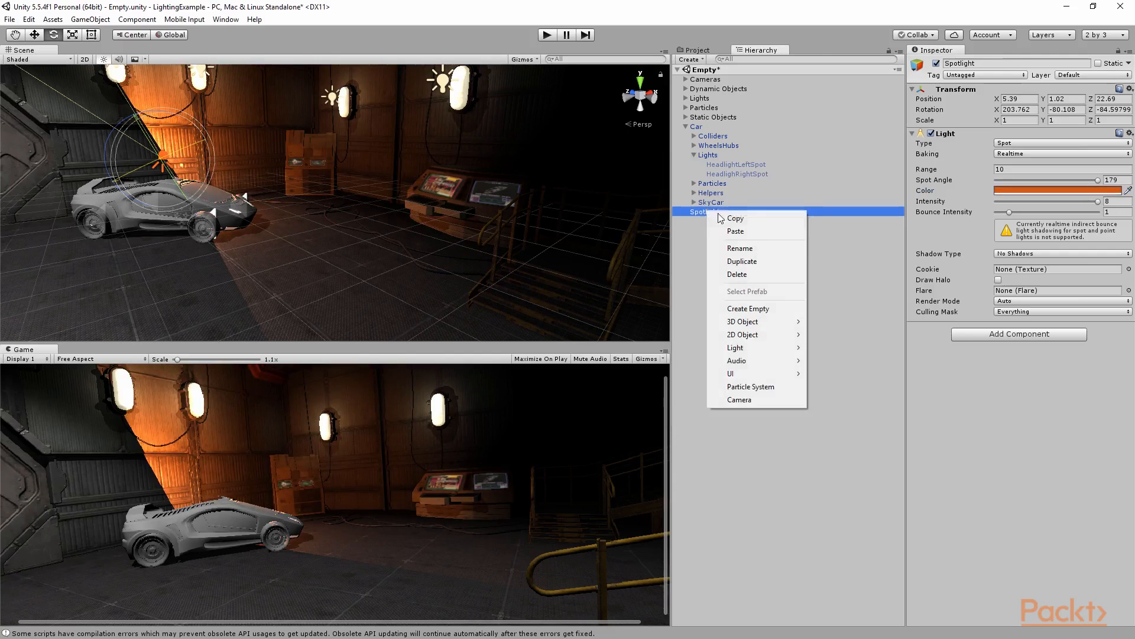
pyautogui.click(765, 274)
pyautogui.click(90, 20)
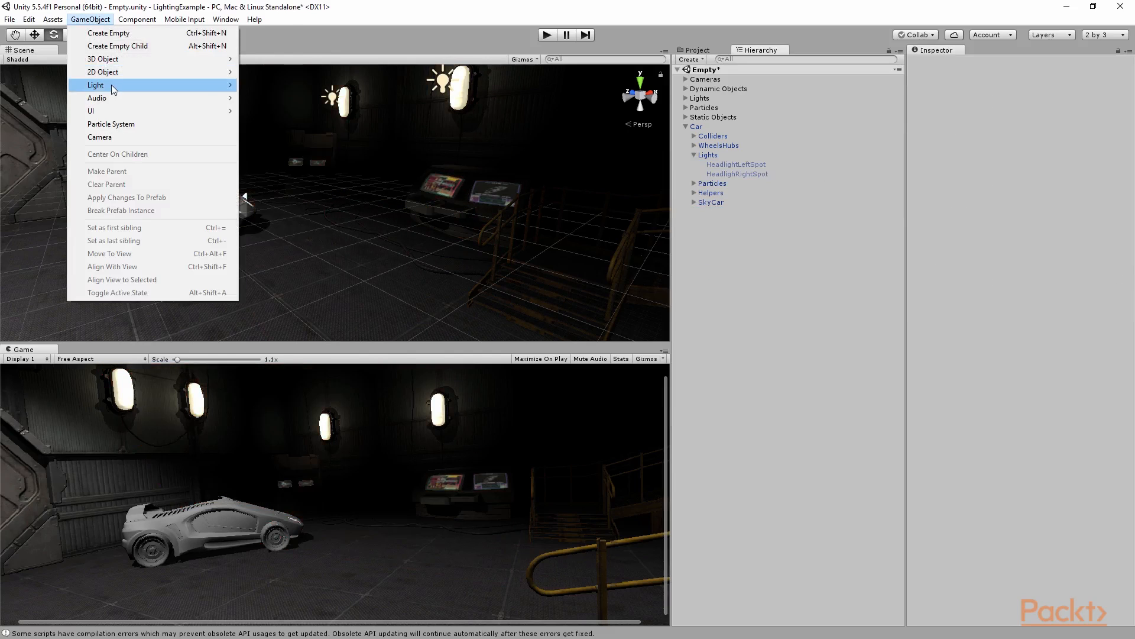
pyautogui.moveTo(111, 84)
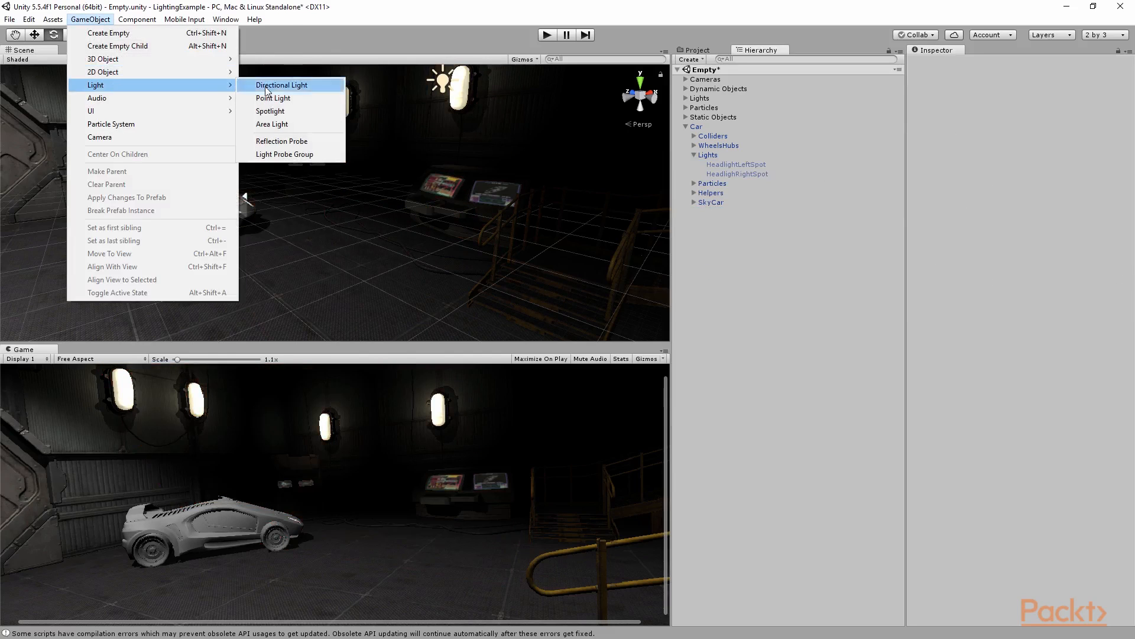
pyautogui.click(296, 86)
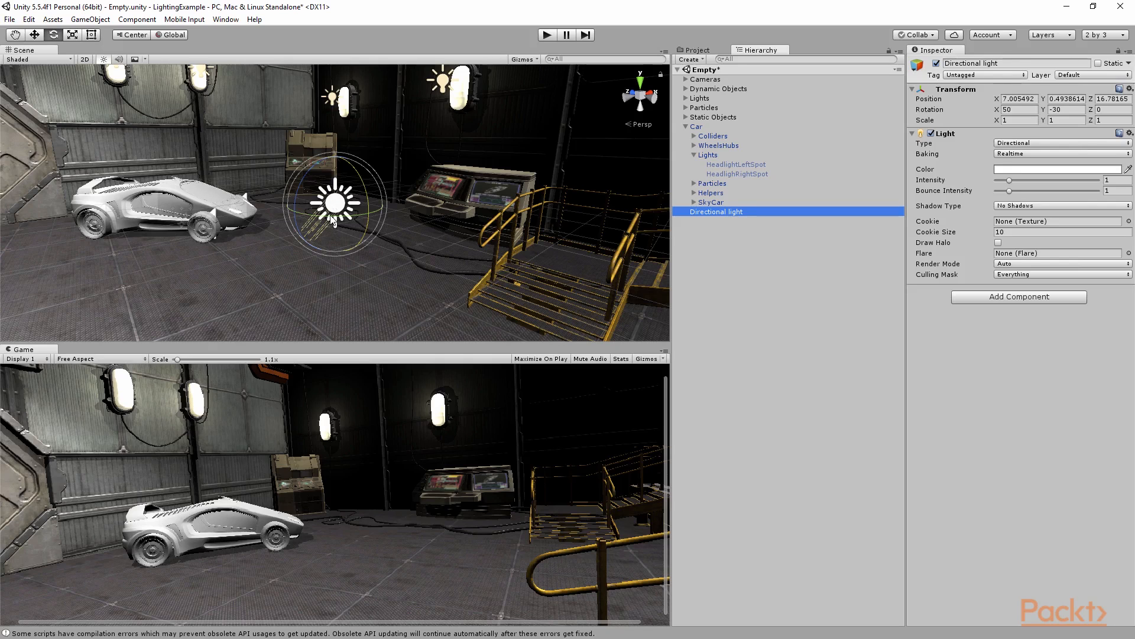
# Set the directional light's intensity to 1.93 and bounce intensity to 0.53, and rotate it to about Y -33.8.
pyautogui.moveTo(1007, 179)
pyautogui.mouseDown()
pyautogui.moveTo(992, 178)
pyautogui.moveTo(1004, 190)
pyautogui.mouseUp()
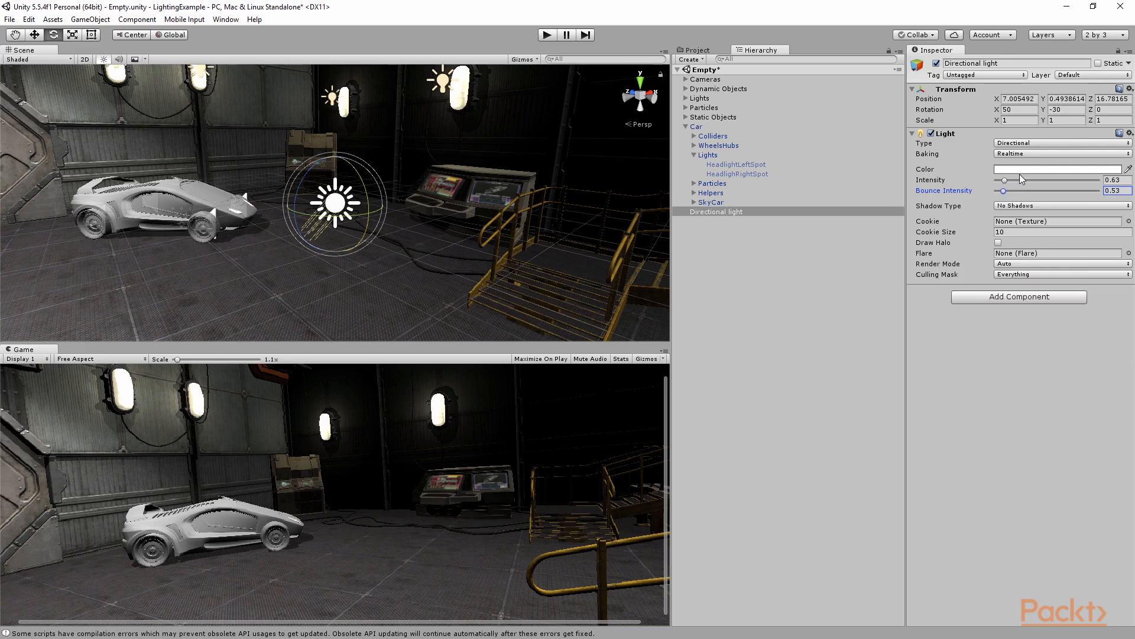
pyautogui.click(308, 213)
pyautogui.moveTo(1004, 180); pyautogui.dragTo(1024, 184)
pyautogui.moveTo(356, 214); pyautogui.dragTo(315, 217)
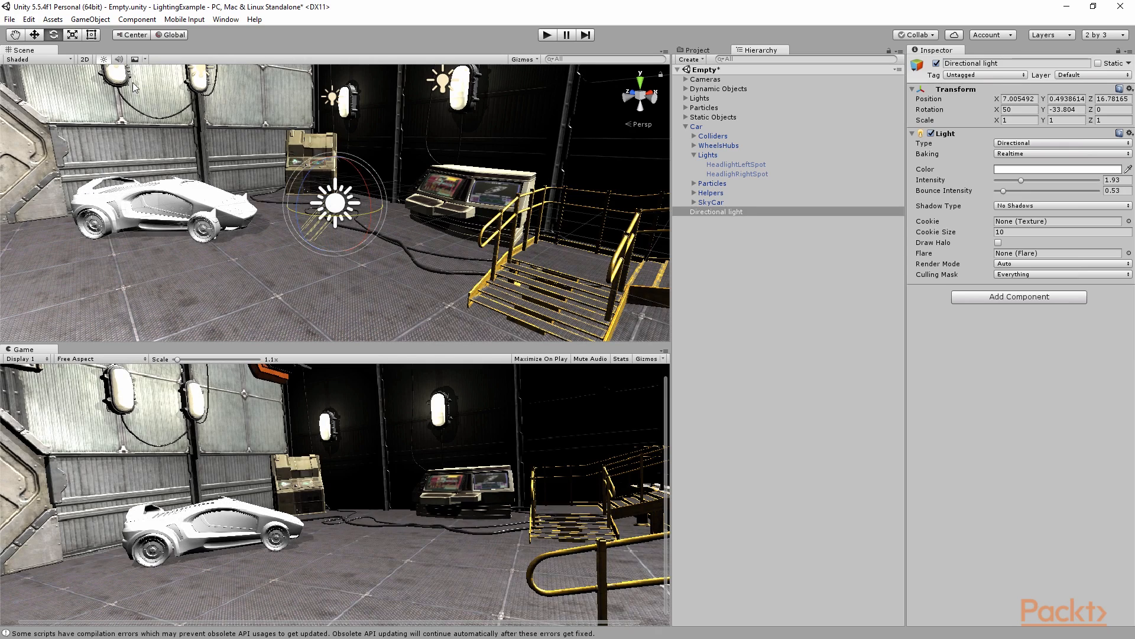
# Move the directional light near the control console, to about X 6.94, Y 0.98, Z 15.23.
pyautogui.click(35, 35)
pyautogui.moveTo(335, 158); pyautogui.dragTo(405, 137)
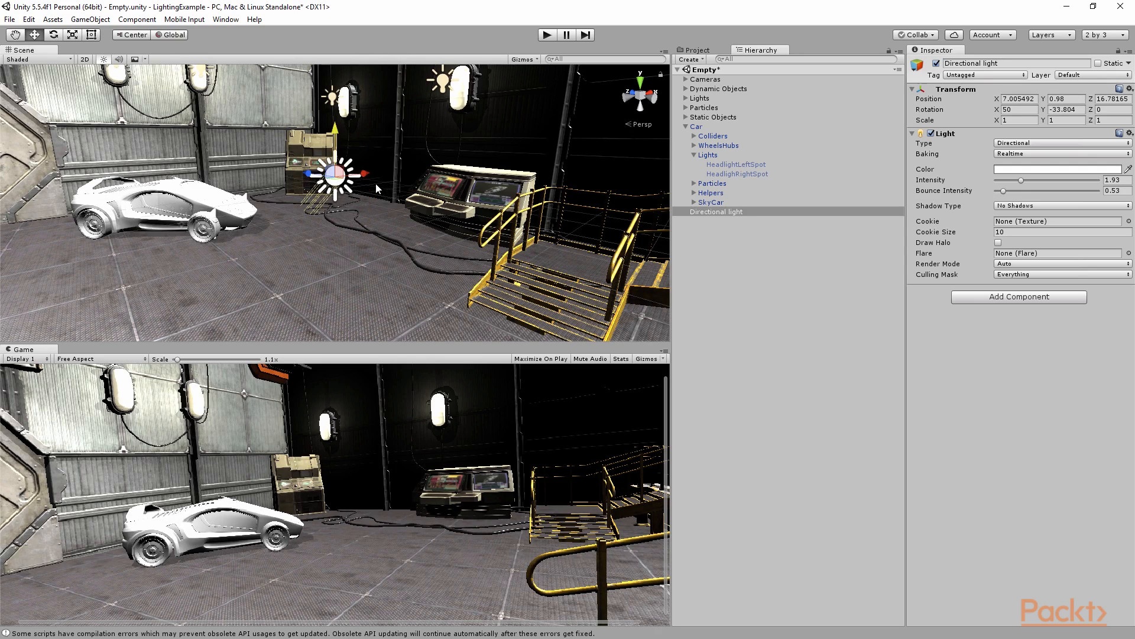
pyautogui.moveTo(367, 177)
pyautogui.mouseDown()
pyautogui.moveTo(154, 198)
pyautogui.moveTo(329, 192)
pyautogui.moveTo(320, 183)
pyautogui.moveTo(372, 194)
pyautogui.mouseUp()
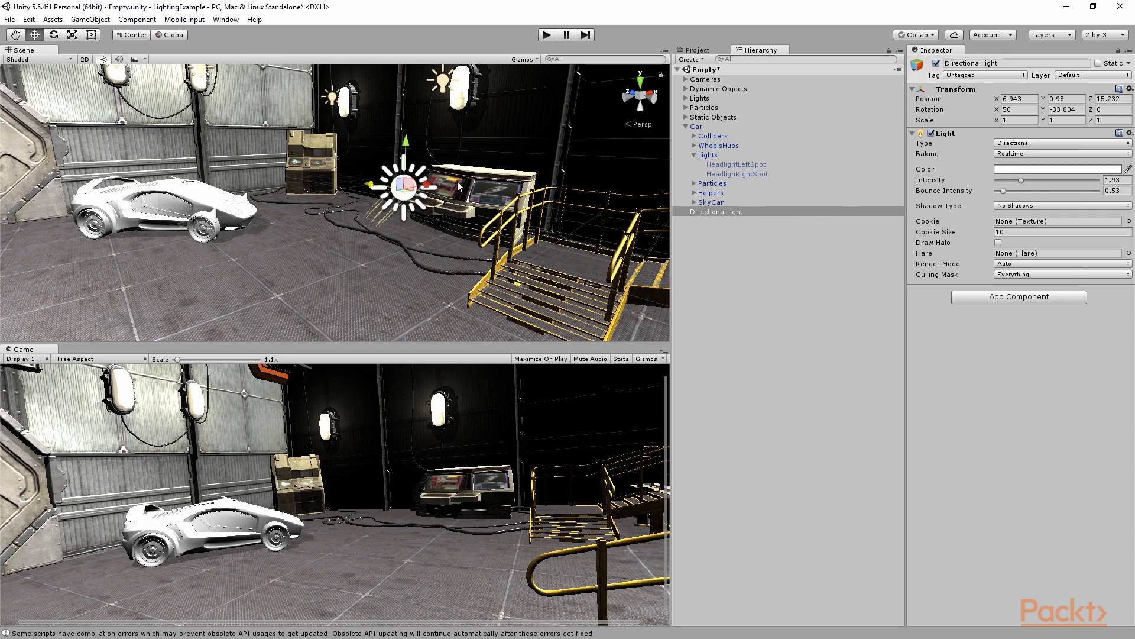
# Change the directional light's colour to bright red.
pyautogui.click(1004, 170)
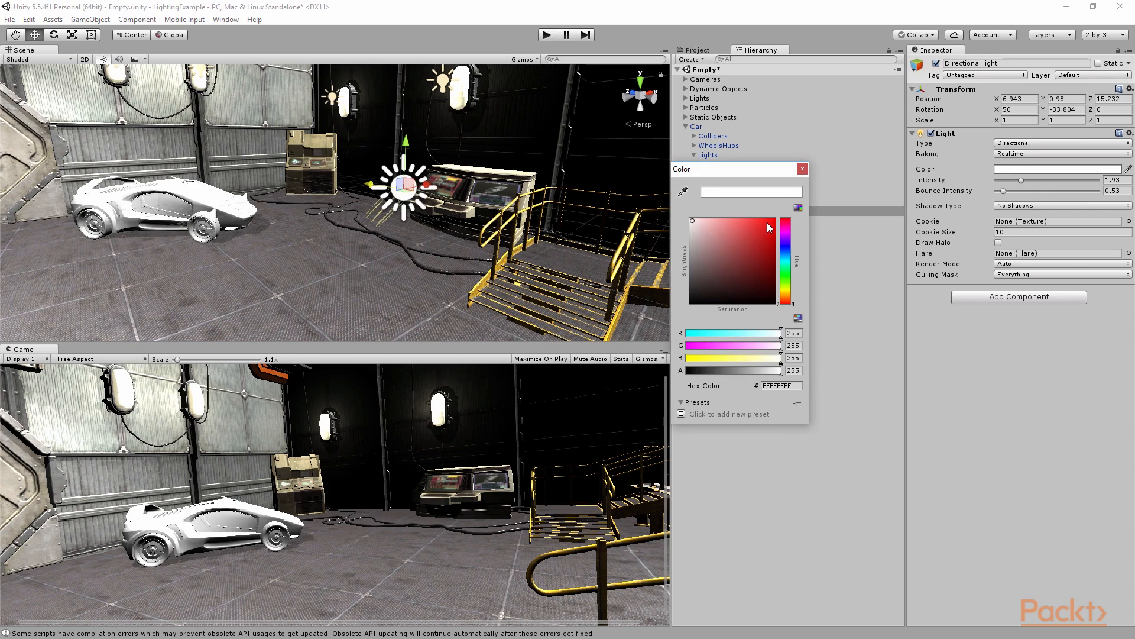
pyautogui.click(768, 223)
pyautogui.moveTo(767, 225); pyautogui.dragTo(772, 222)
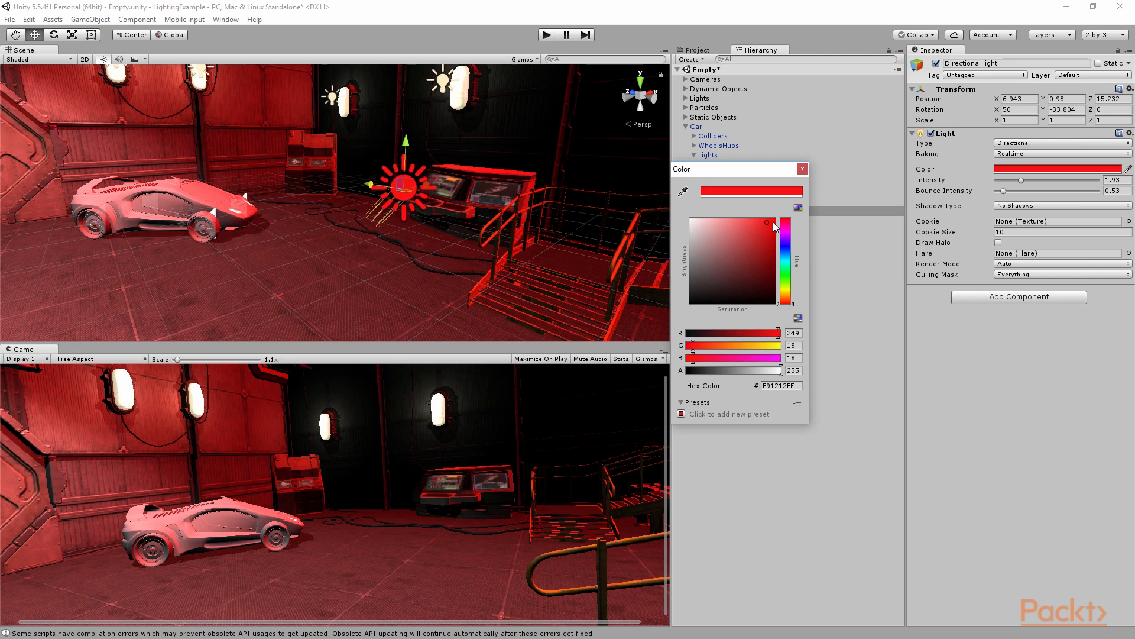
pyautogui.click(805, 170)
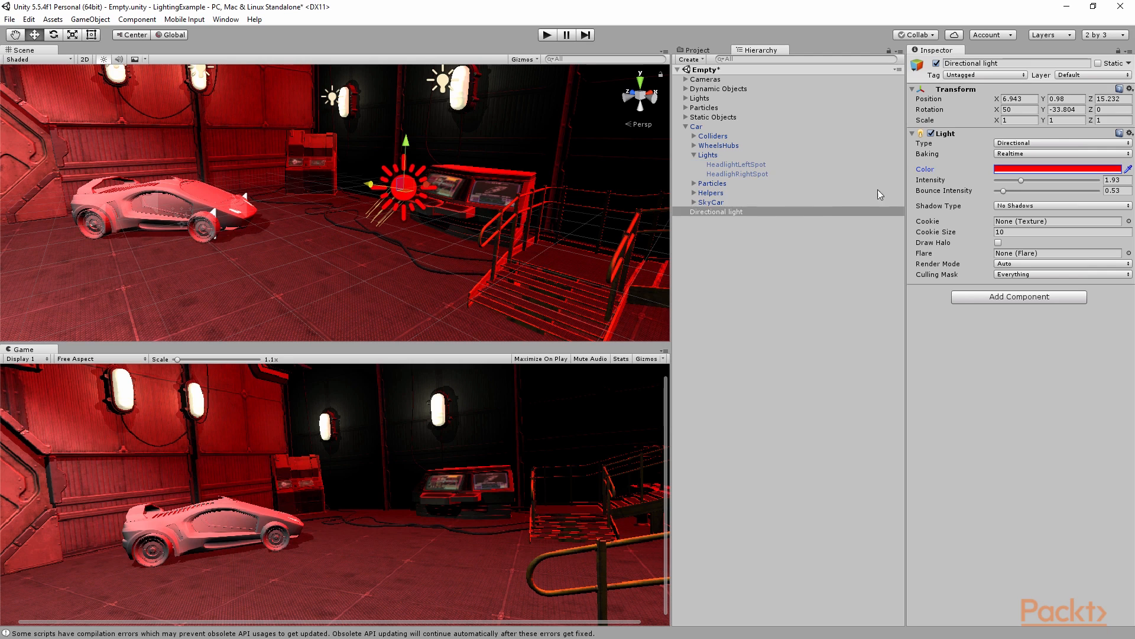
# Delete the directional light and add a Point Light in its place.
pyautogui.rightClick(736, 213)
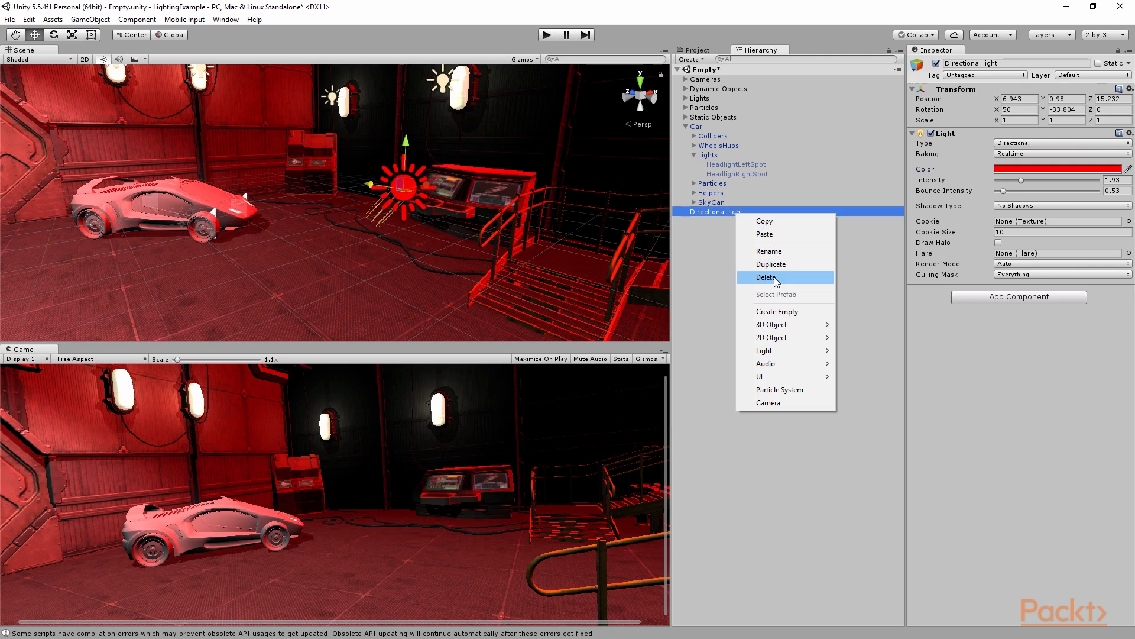
pyautogui.click(772, 276)
pyautogui.click(94, 19)
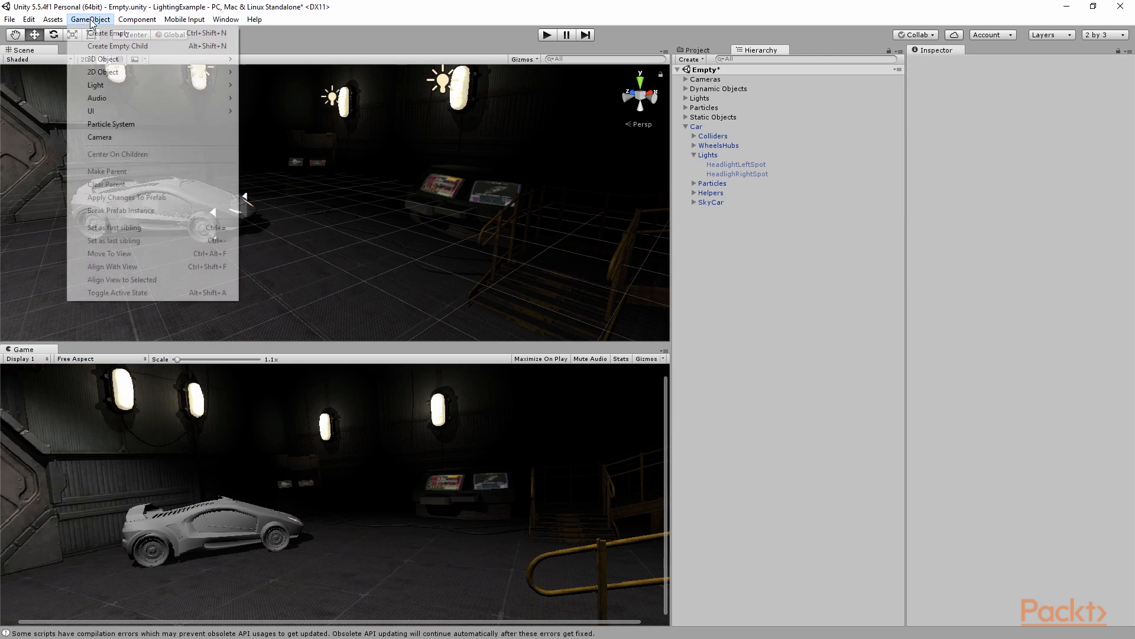
pyautogui.moveTo(156, 89)
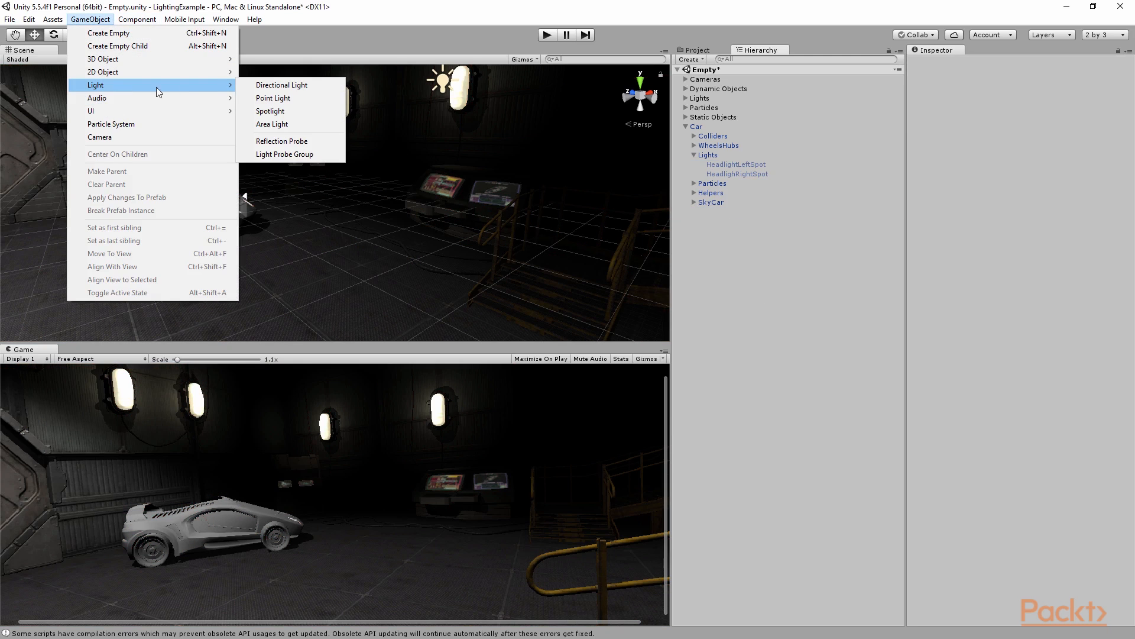
pyautogui.click(295, 102)
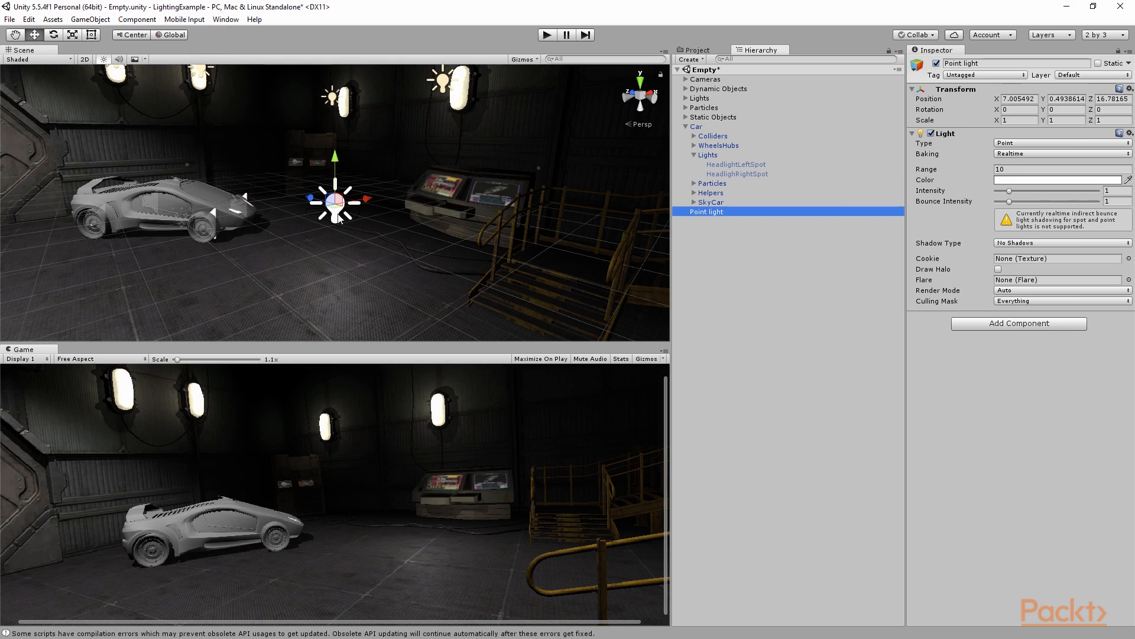
# Set the point light's intensity to 5.28 and move it beside the console to X 8.5, Y 0.26, Z 17.03.
pyautogui.moveTo(1010, 191); pyautogui.dragTo(1065, 197)
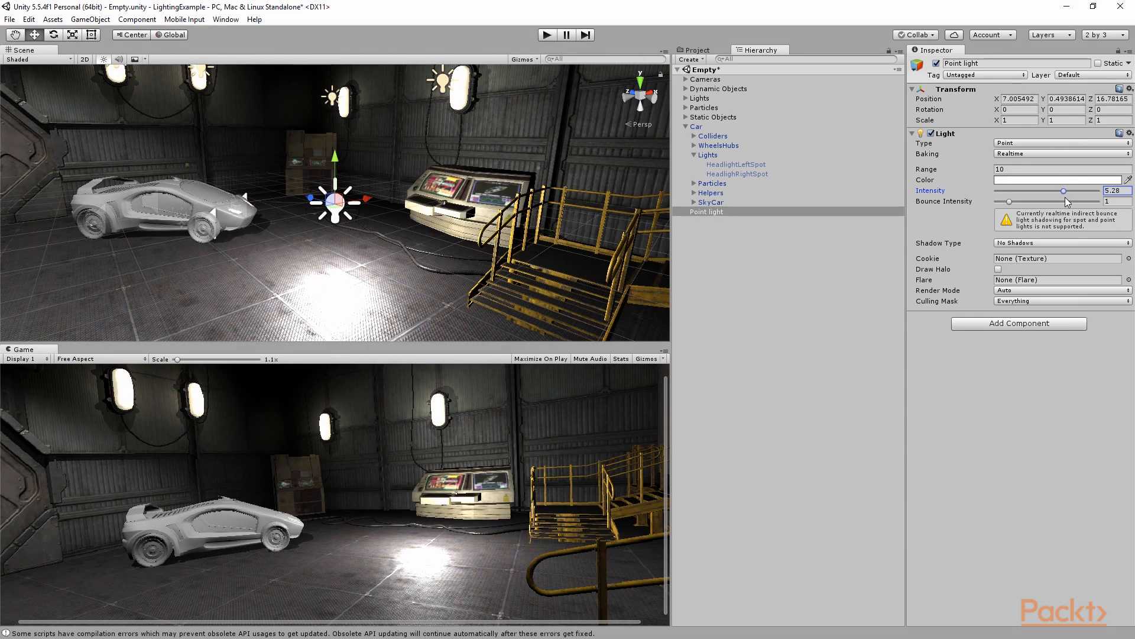
pyautogui.moveTo(368, 198)
pyautogui.mouseDown()
pyautogui.moveTo(226, 223)
pyautogui.moveTo(430, 215)
pyautogui.moveTo(350, 204)
pyautogui.mouseUp()
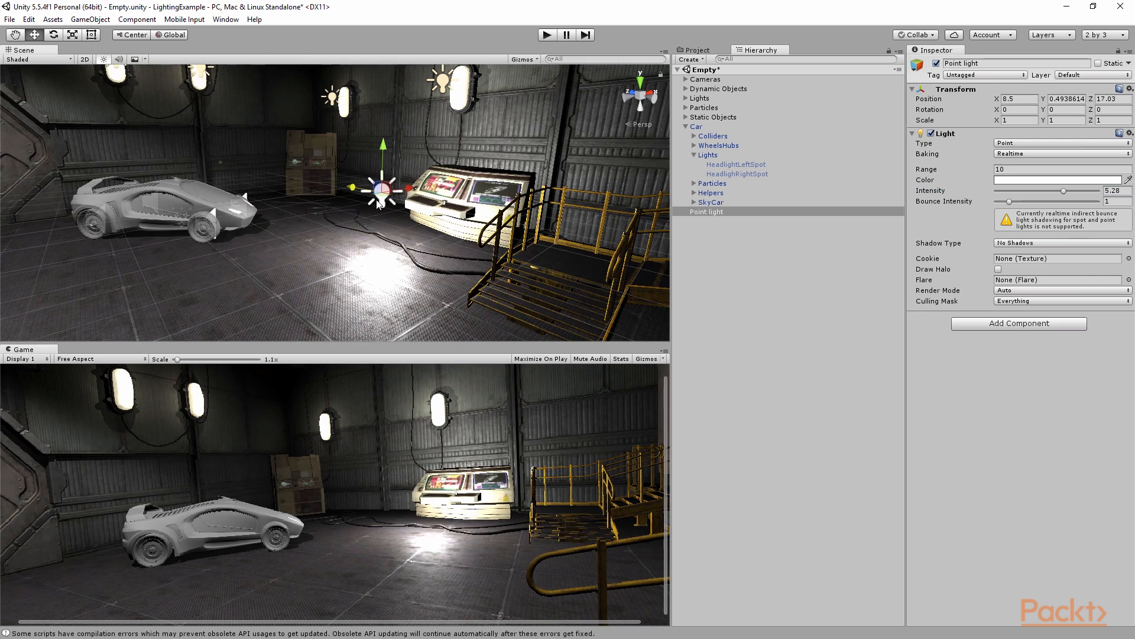
pyautogui.moveTo(381, 157); pyautogui.dragTo(312, 195)
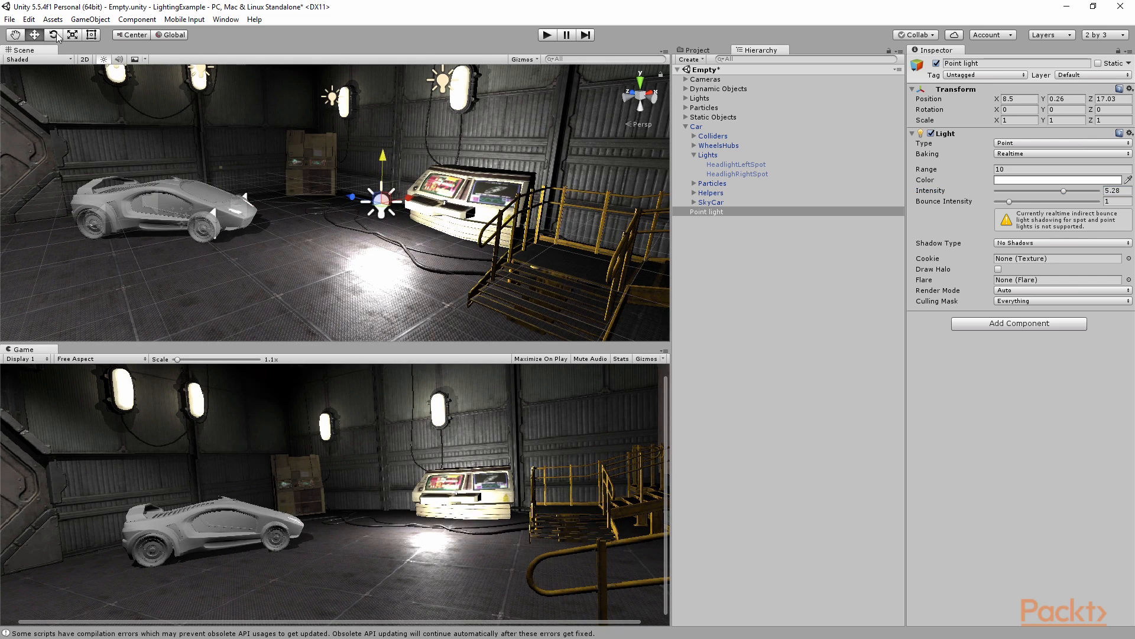
# Rotate the point light to about X 48.1, Y 17.1, Z 22.5.
pyautogui.press('e')
pyautogui.moveTo(350, 184); pyautogui.dragTo(446, 247)
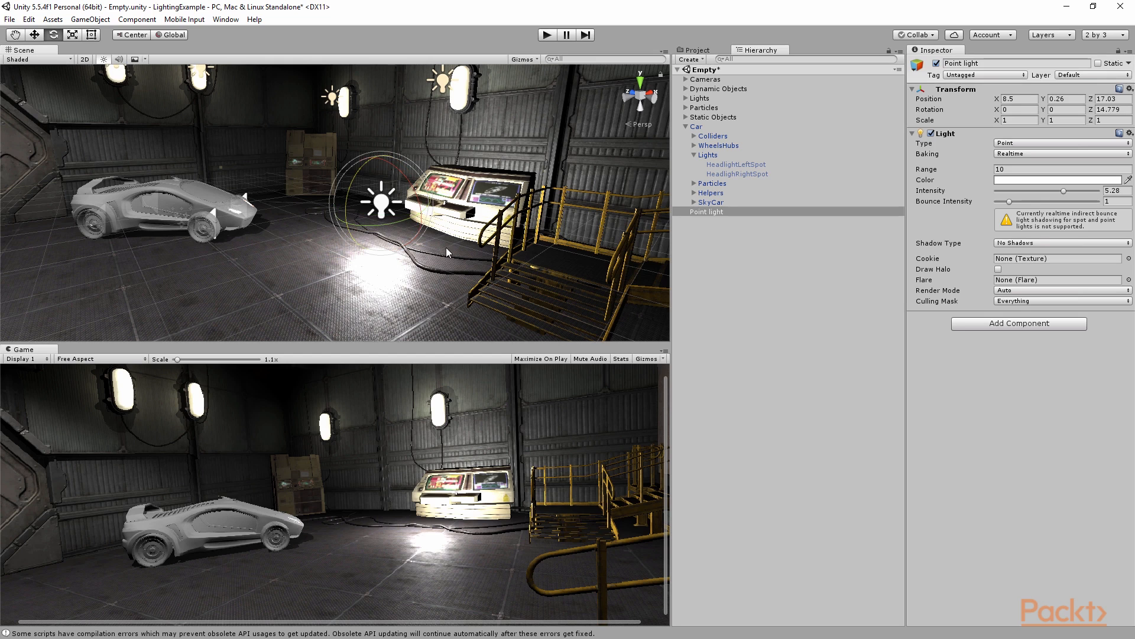
pyautogui.moveTo(418, 208); pyautogui.dragTo(133, 228)
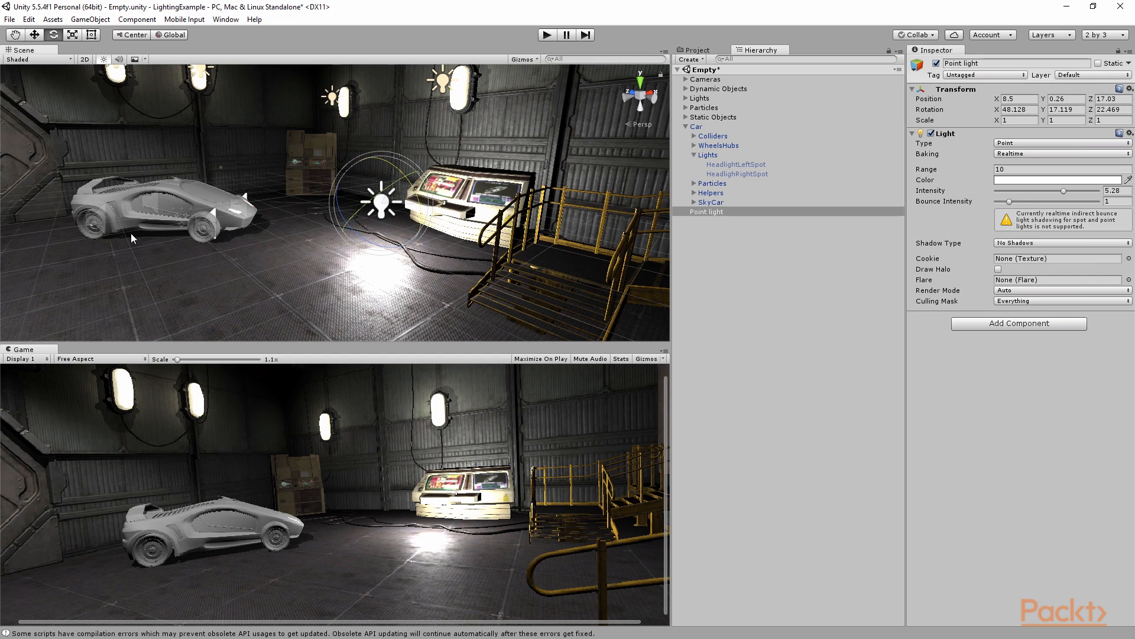
# Undo the most recent rotation changes of the point light.
pyautogui.hotkey('ctrl', 'z')
pyautogui.hotkey('ctrl', 'z')
pyautogui.hotkey('ctrl', 'z')
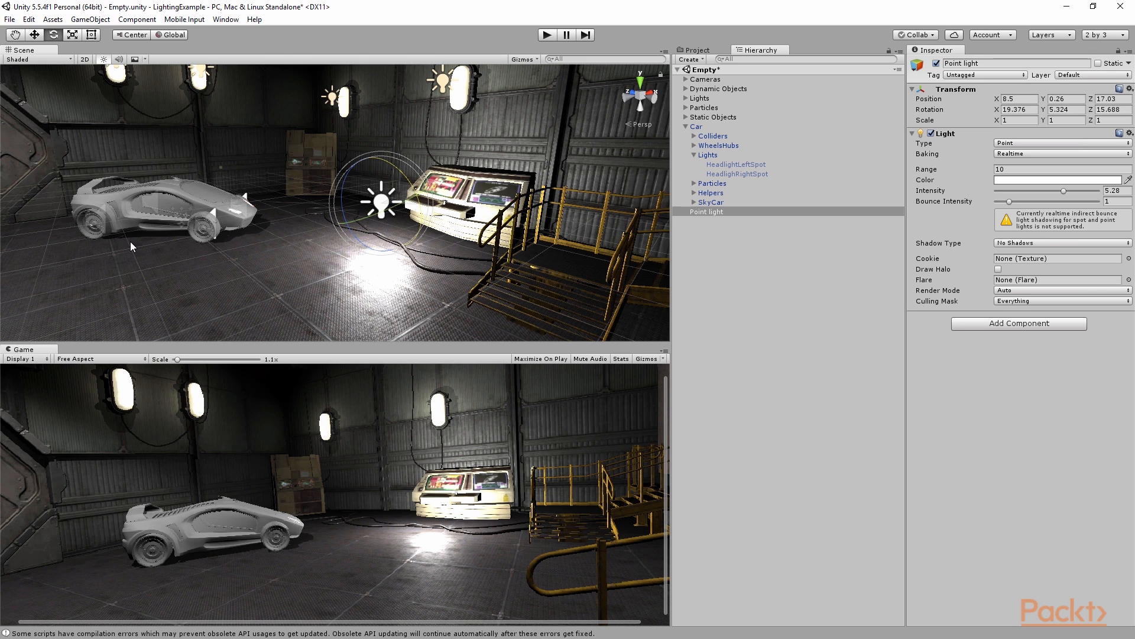